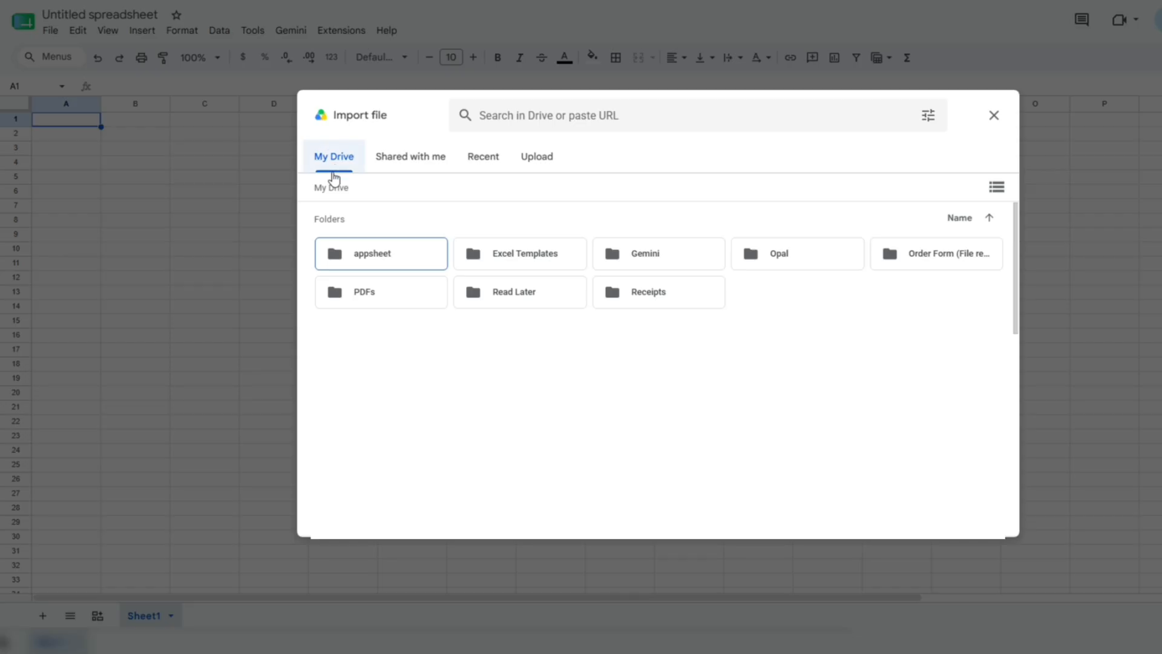
- Upload the Sales Report workbook from the computer as the file to import
click(540, 174)
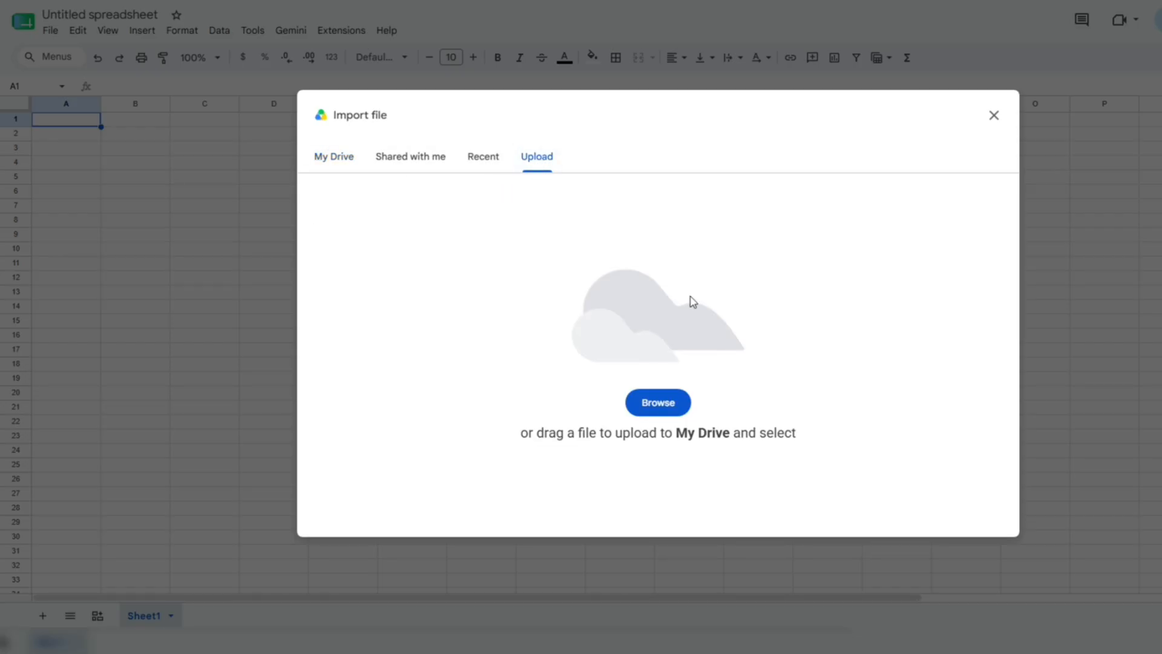
click(664, 402)
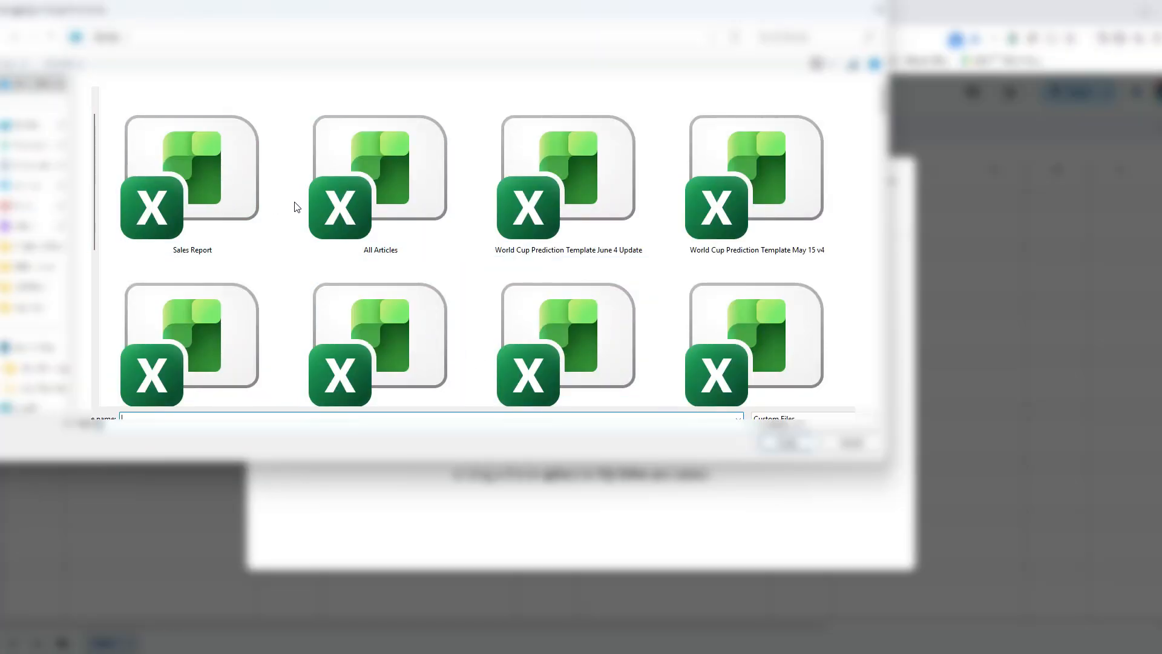
click(234, 174)
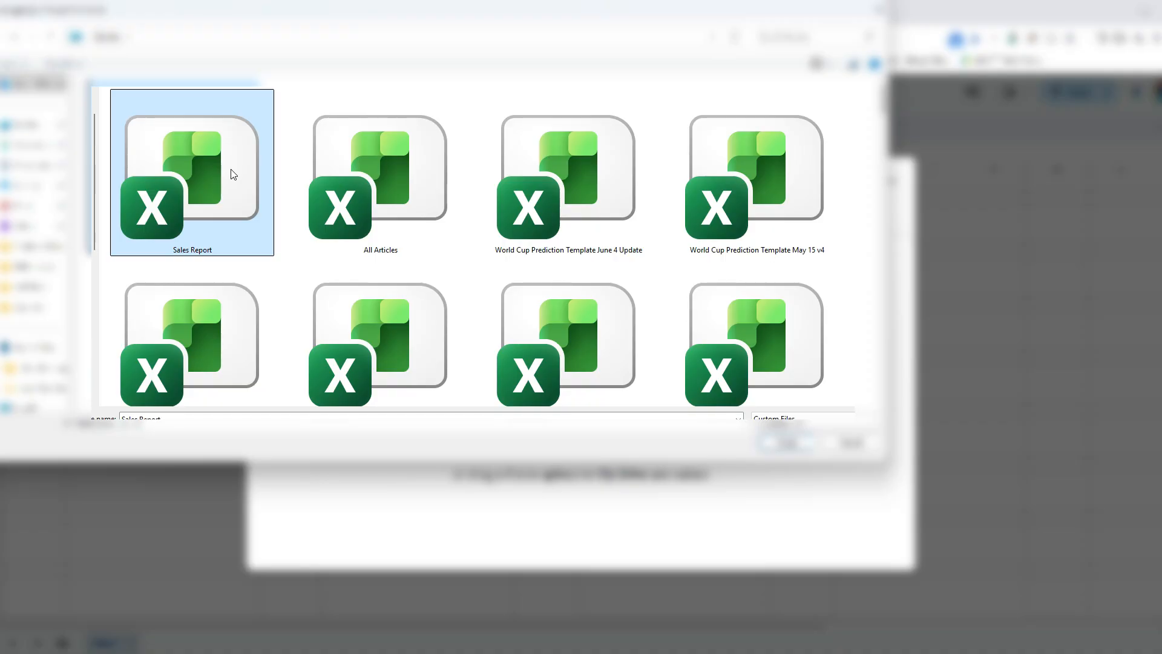
double_click(232, 175)
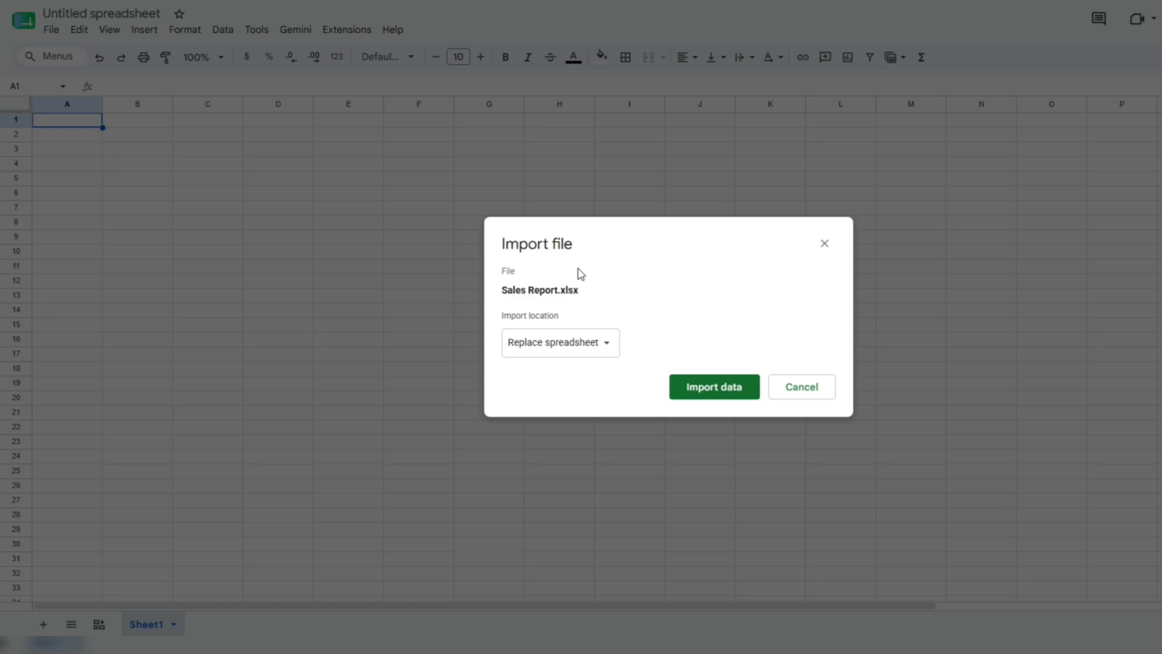
- Import the Sales Report.xlsx data with the import location set to Replace spreadsheet
click(595, 345)
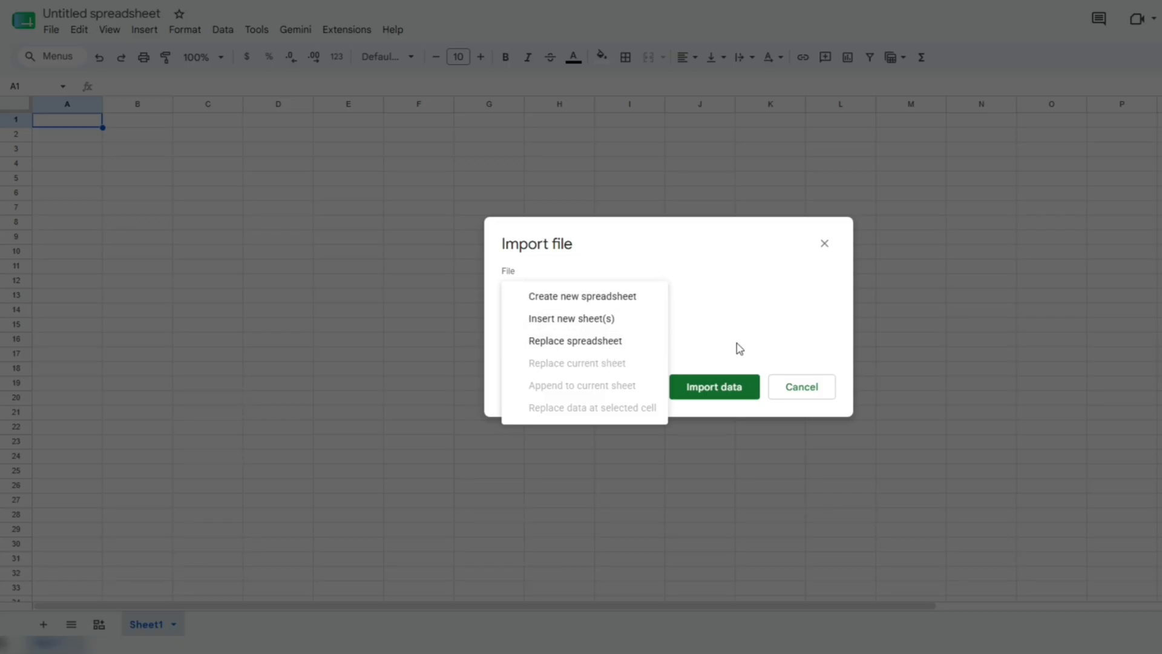
click(544, 340)
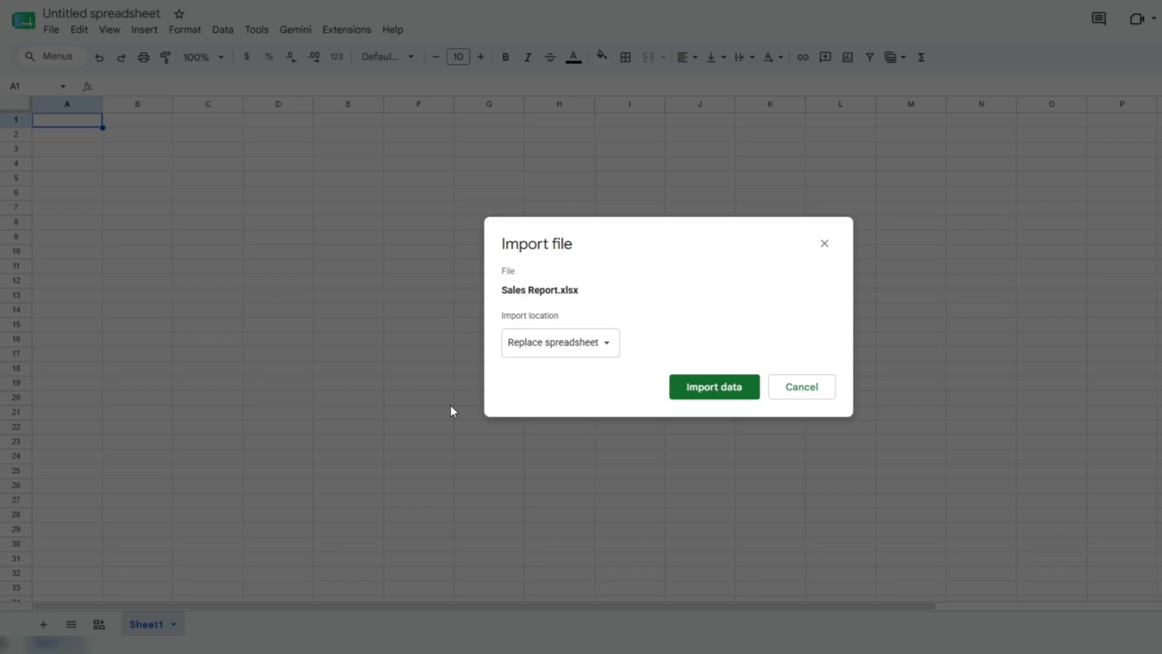
click(683, 388)
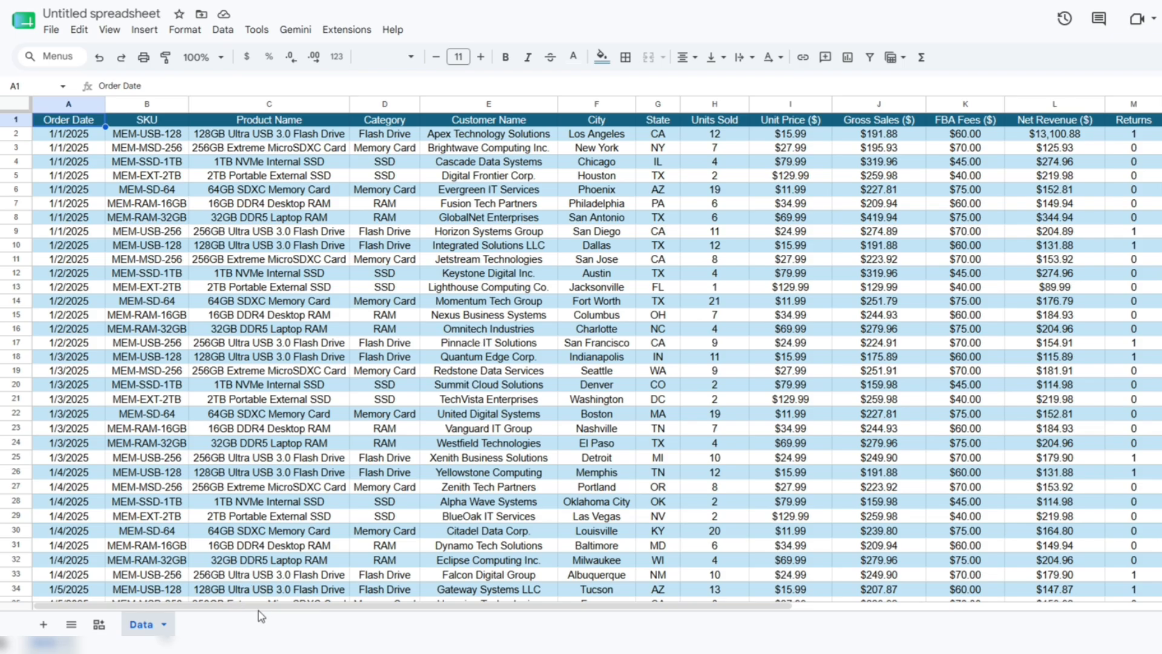
- Repair the formula in cell O4 by removing the _xlws. prefix in front of FILTER
drag(275, 605, 769, 609)
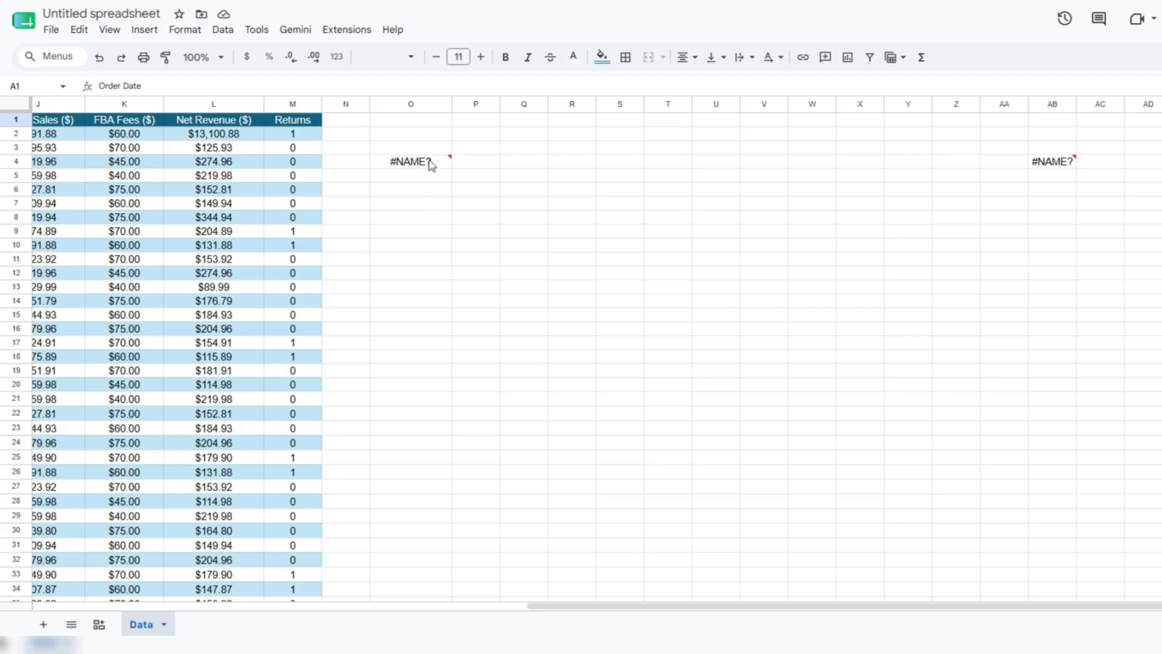
mouse_move(429, 174)
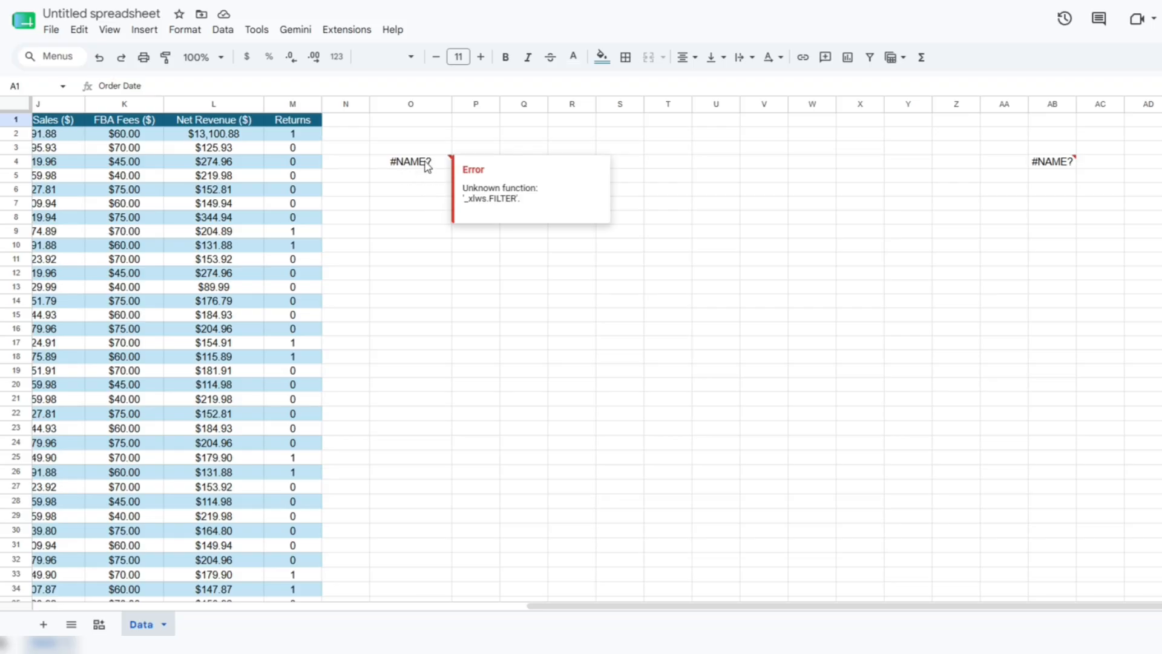
click(428, 167)
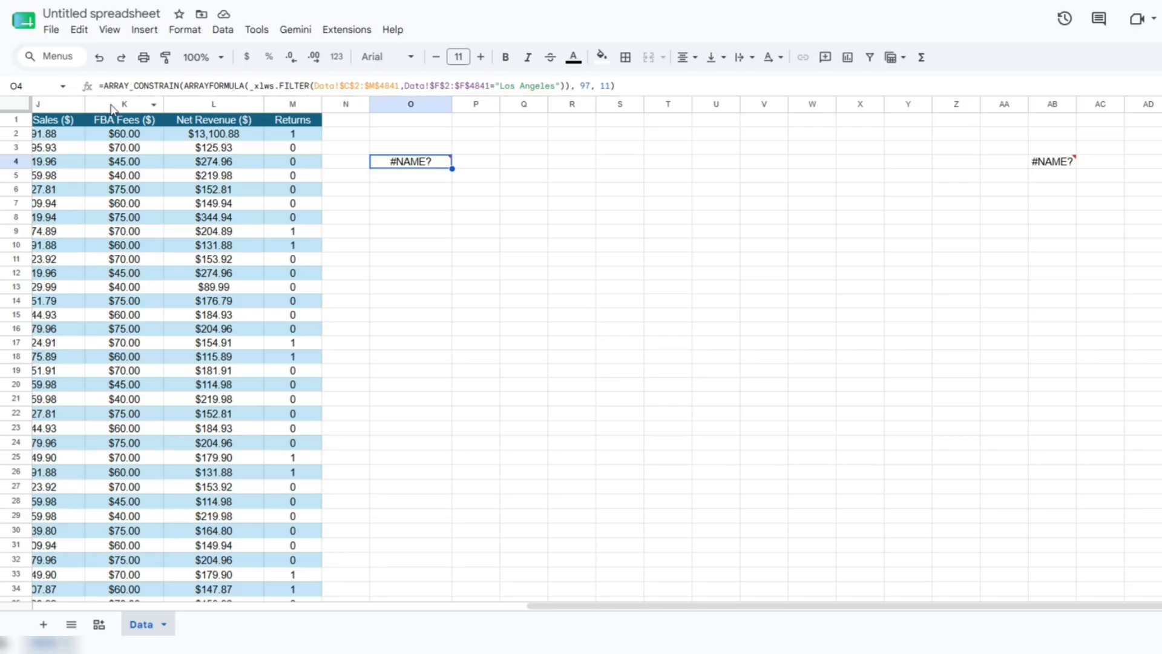
click(279, 86)
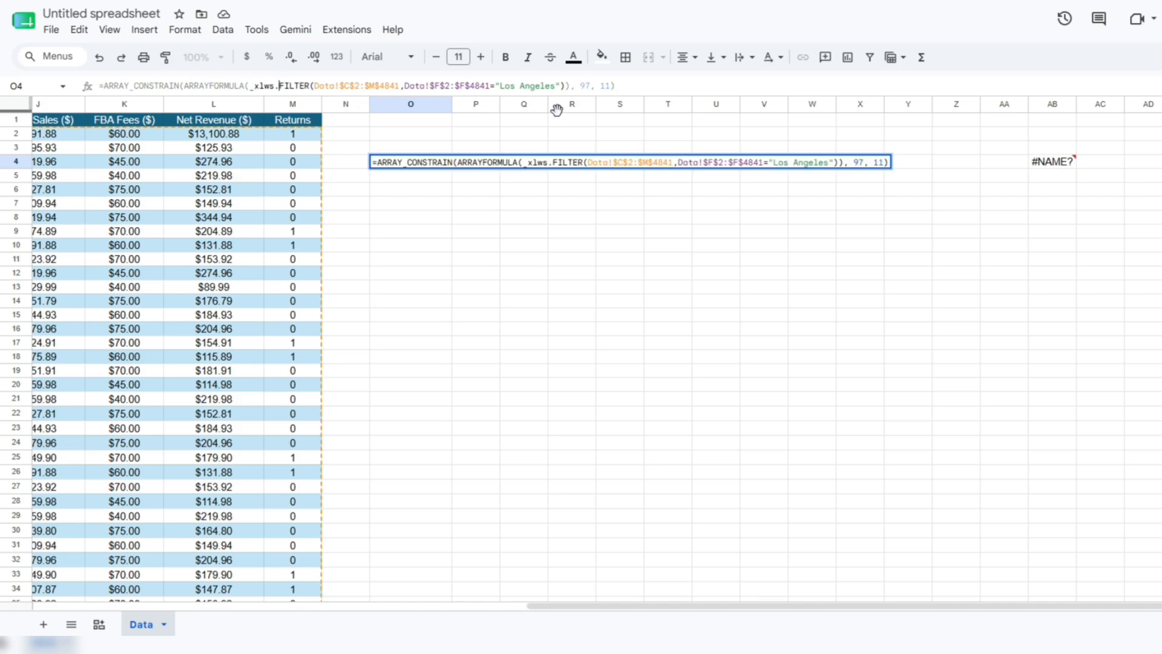
key(BackSpace)
key(BackSpace)
key(BackSpace)
key(BackSpace)
key(BackSpace)
key(BackSpace)
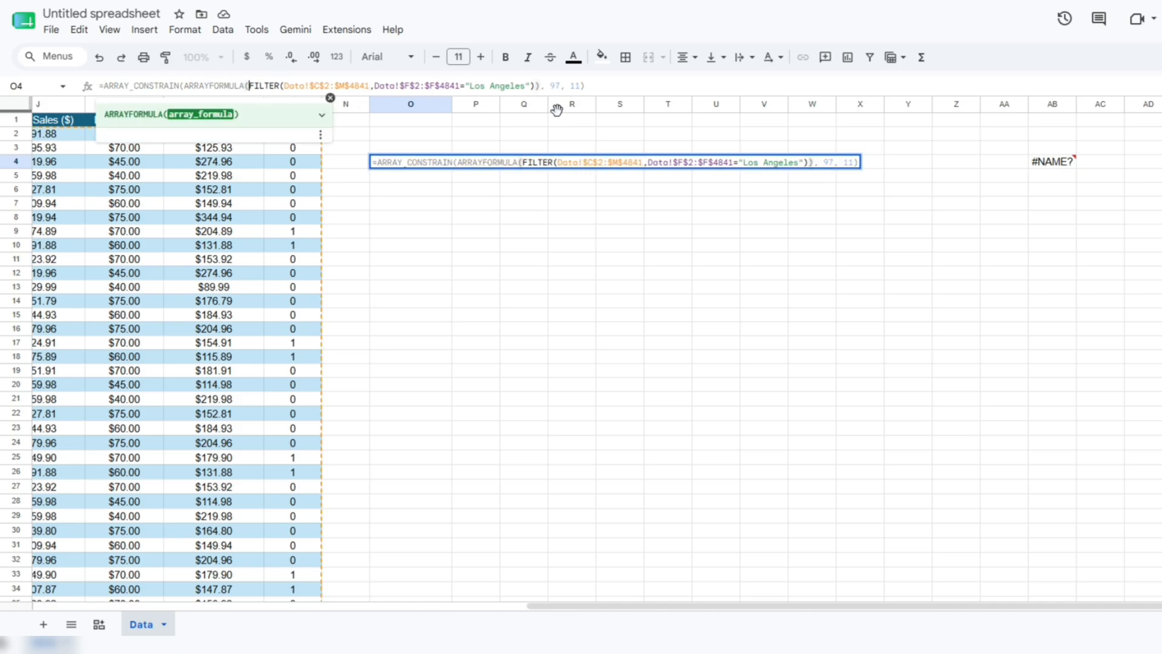
key(Return)
key(Up)
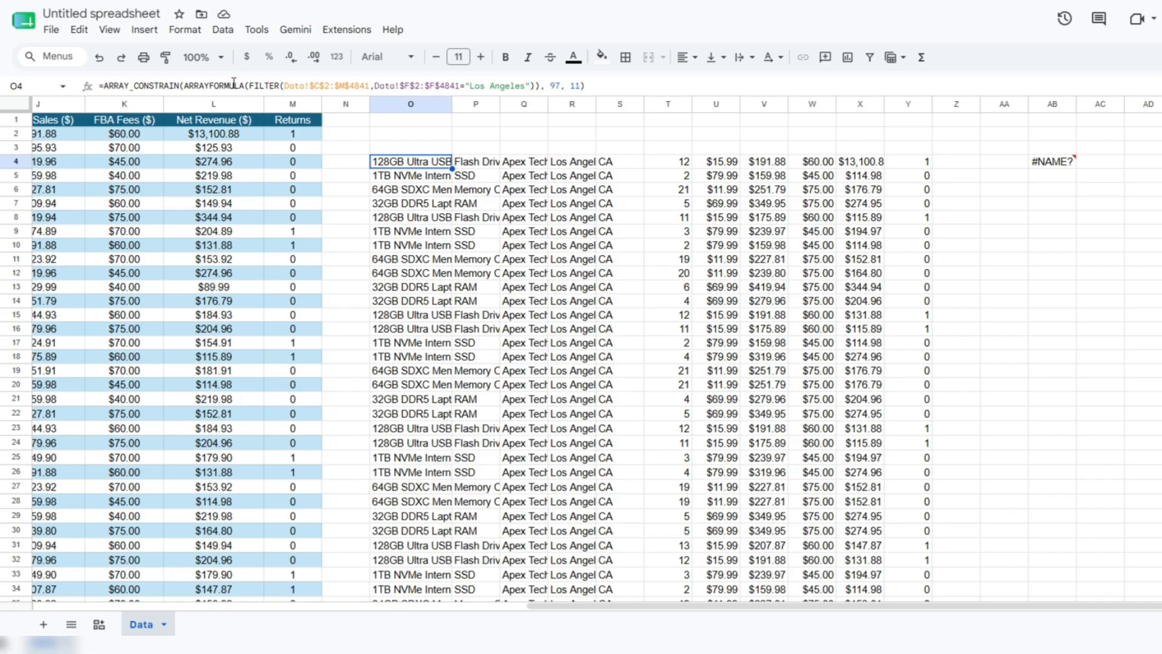
key(Up)
key(Up)
text(=)
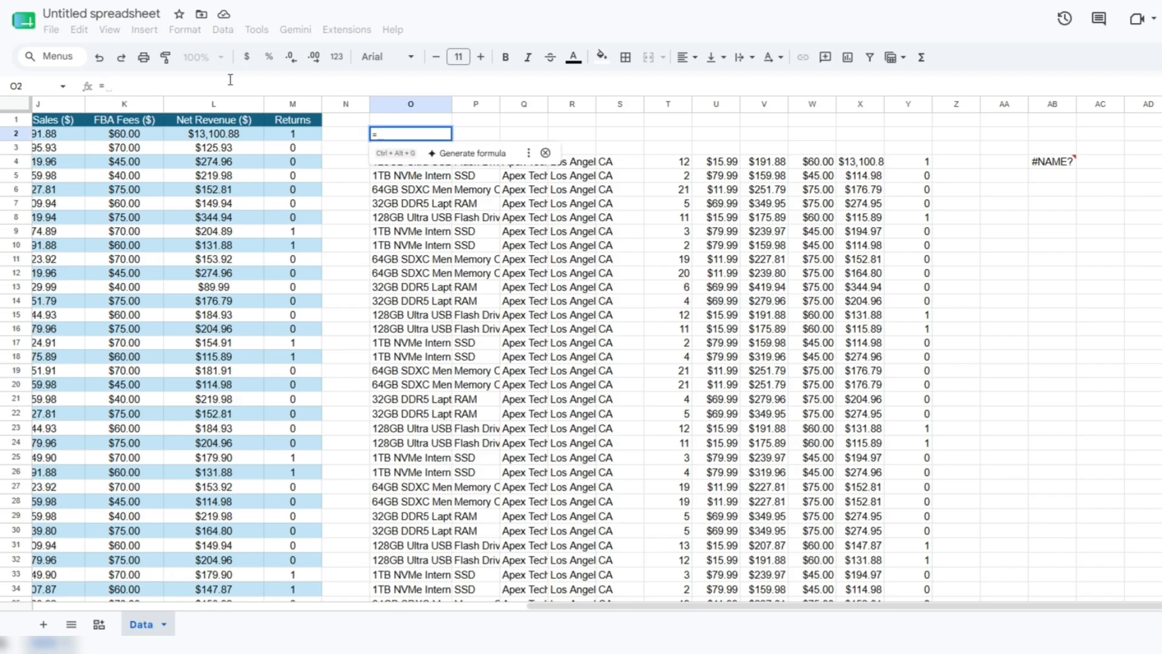
text(filter)
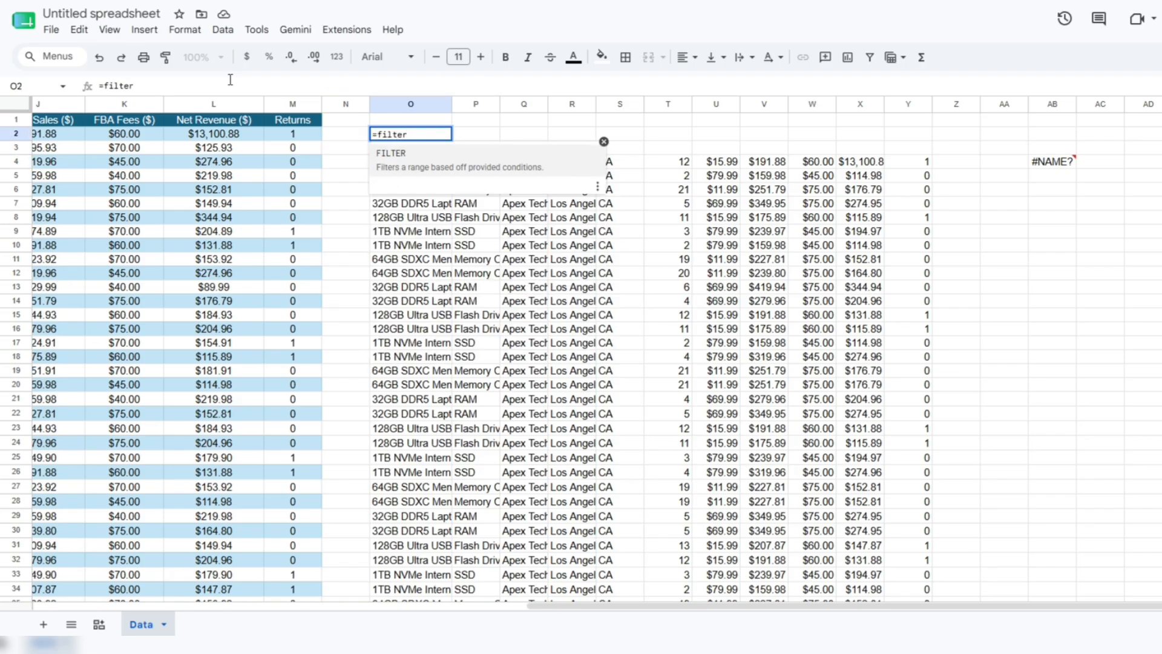
key(Escape)
key(Escape)
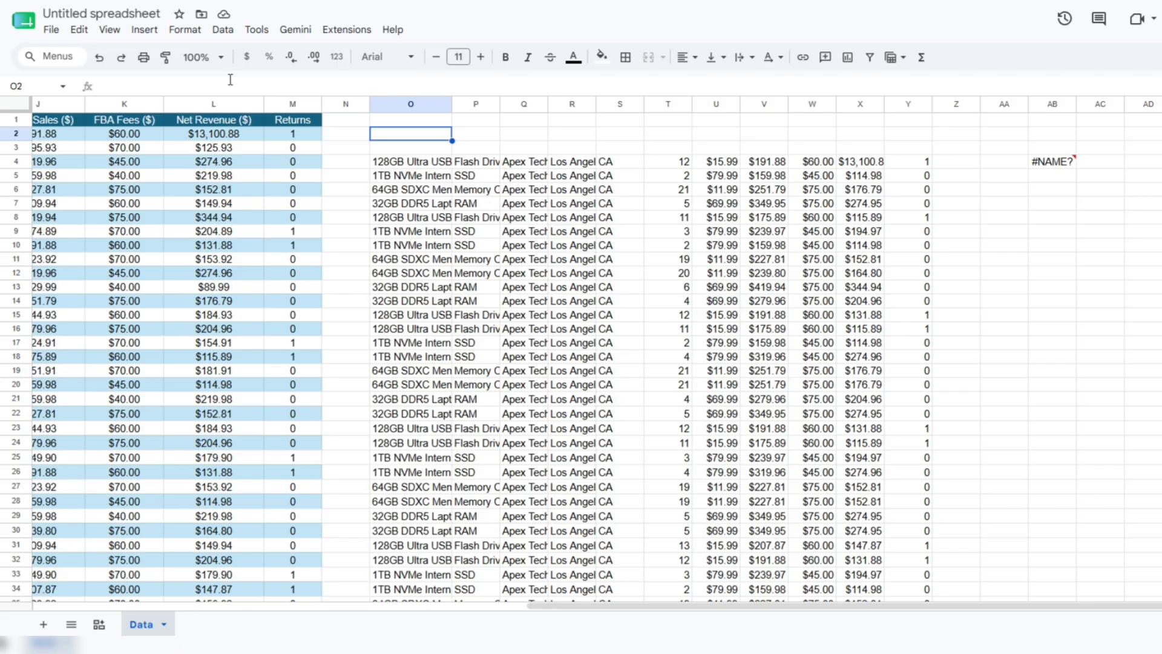
- Replace the SORTBY formula in cell AB4 with =SORT(F:M,1,TRUE)
click(402, 167)
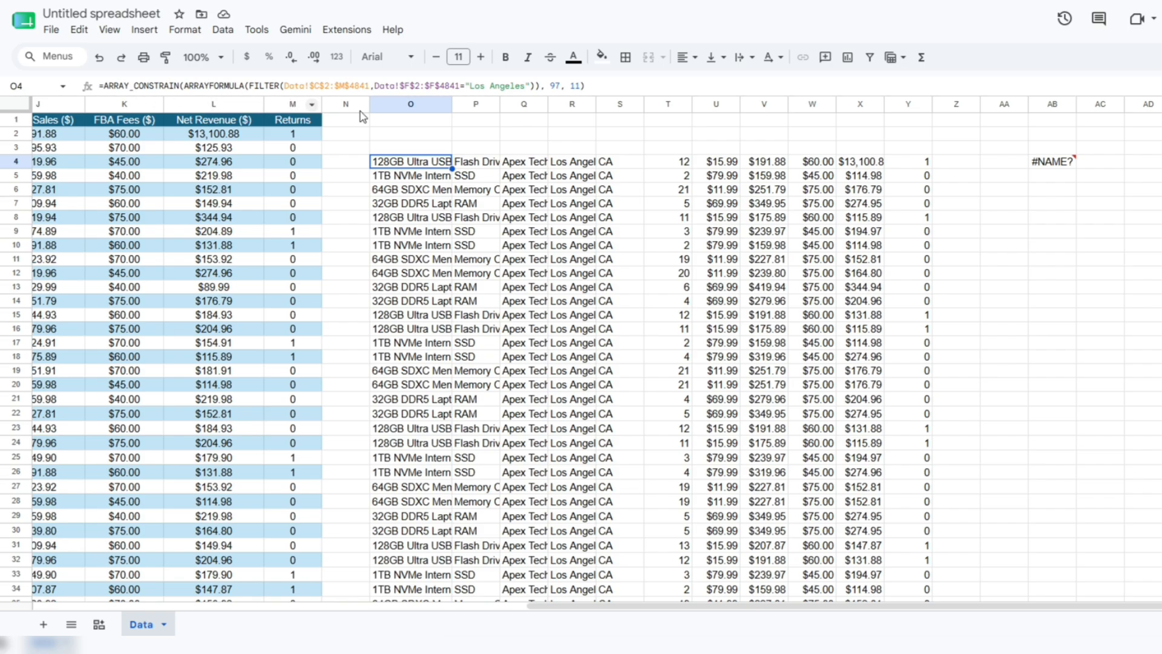
click(1046, 158)
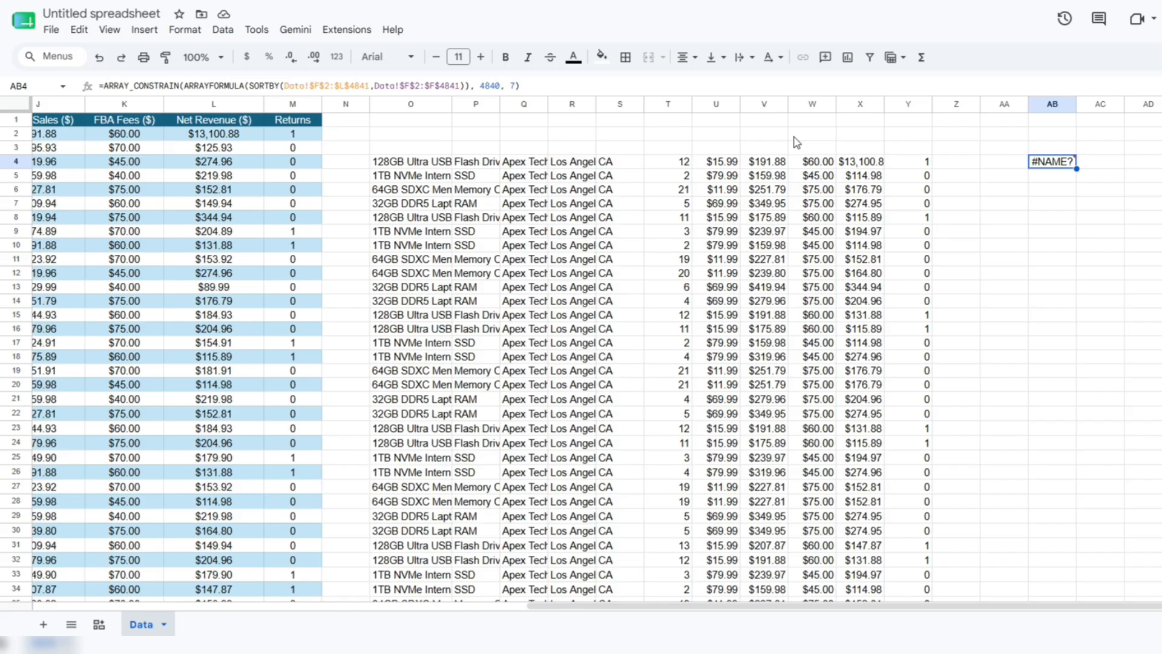
key(Delete)
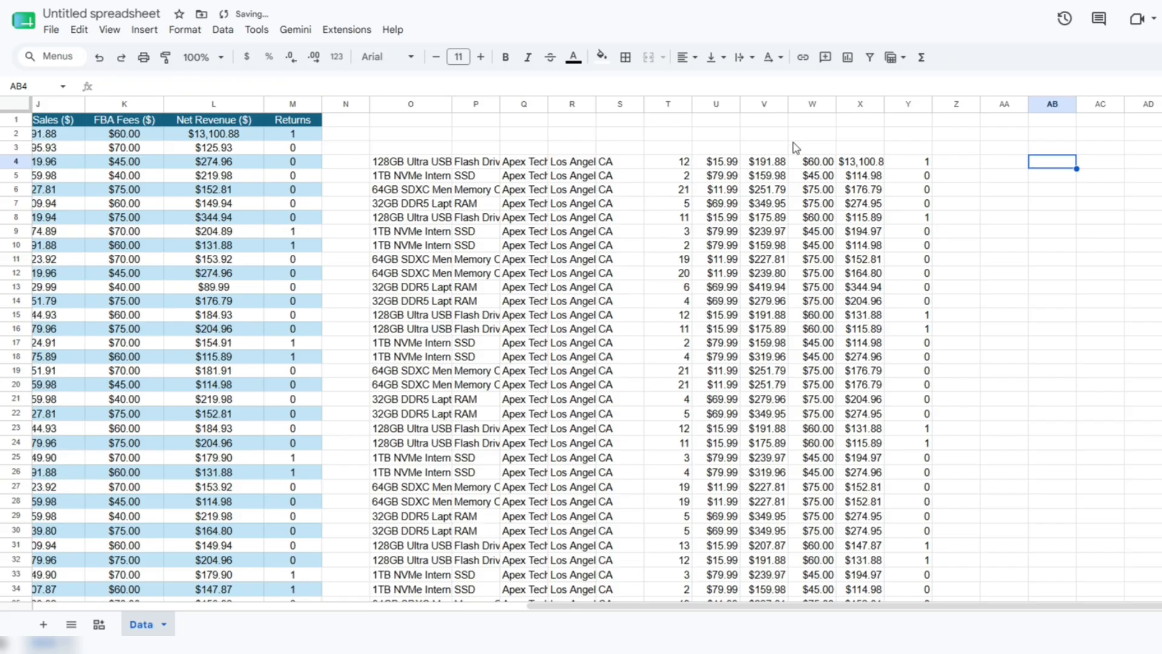
text(=sort)
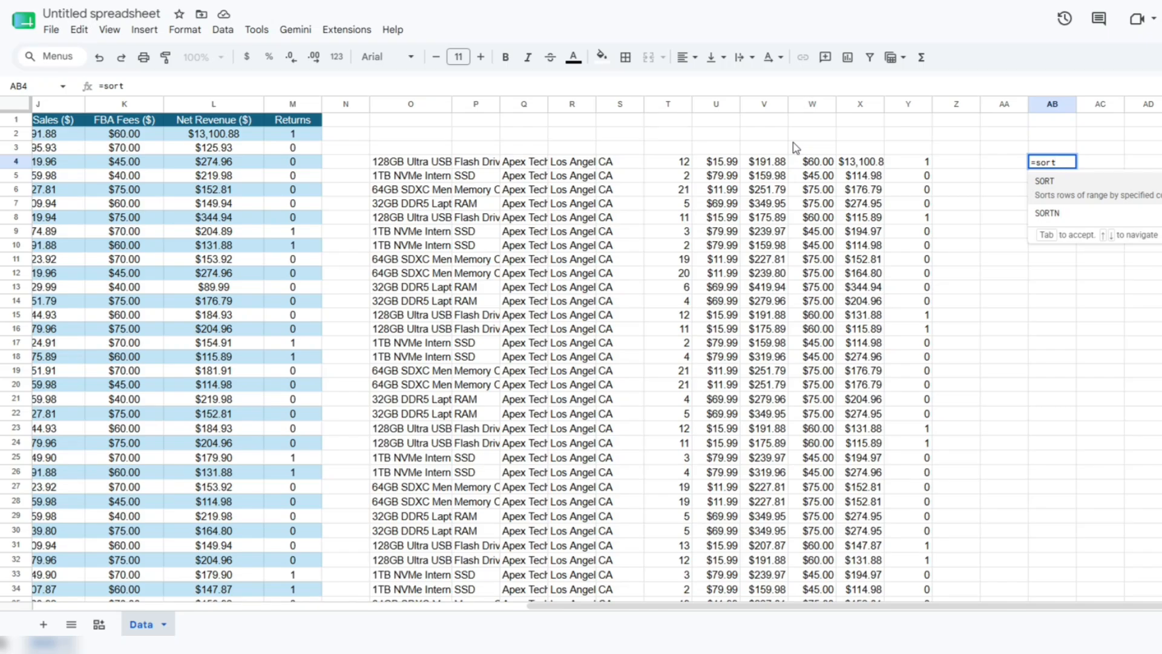
key(Tab)
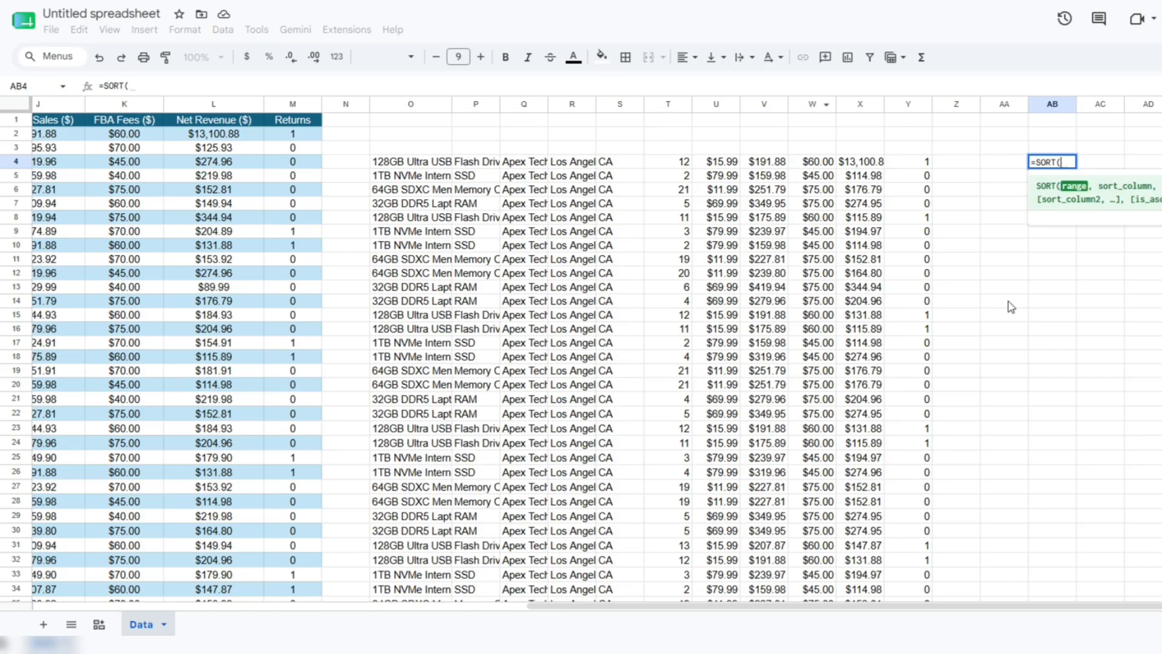
drag(1027, 618, 732, 615)
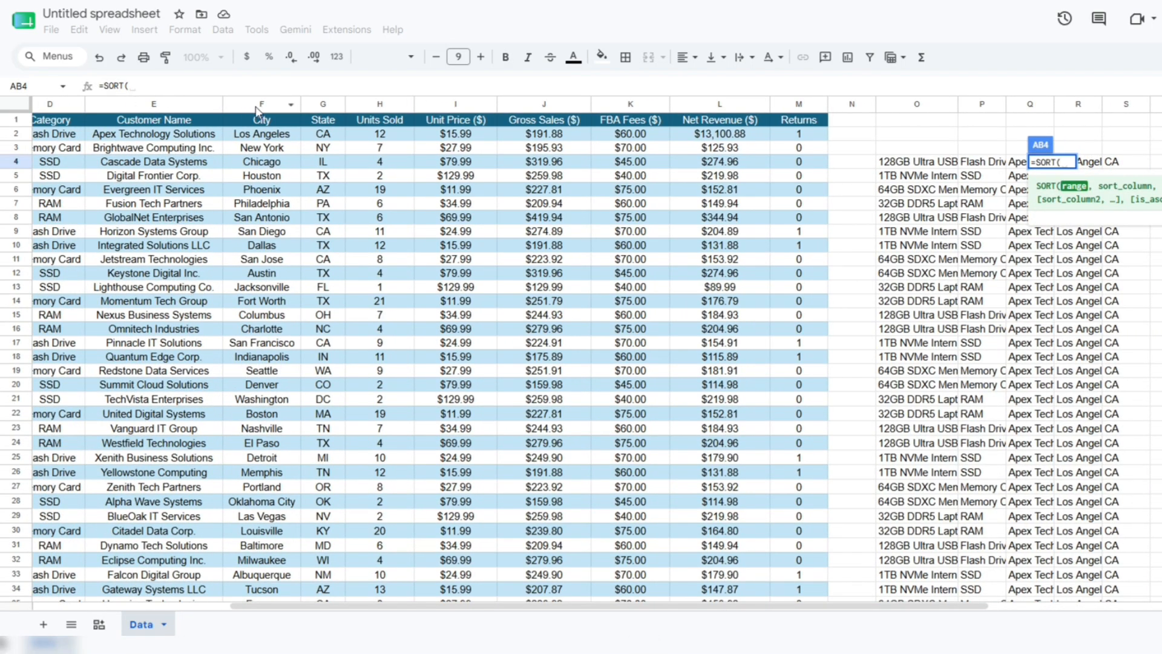
drag(259, 106, 762, 121)
text(,)
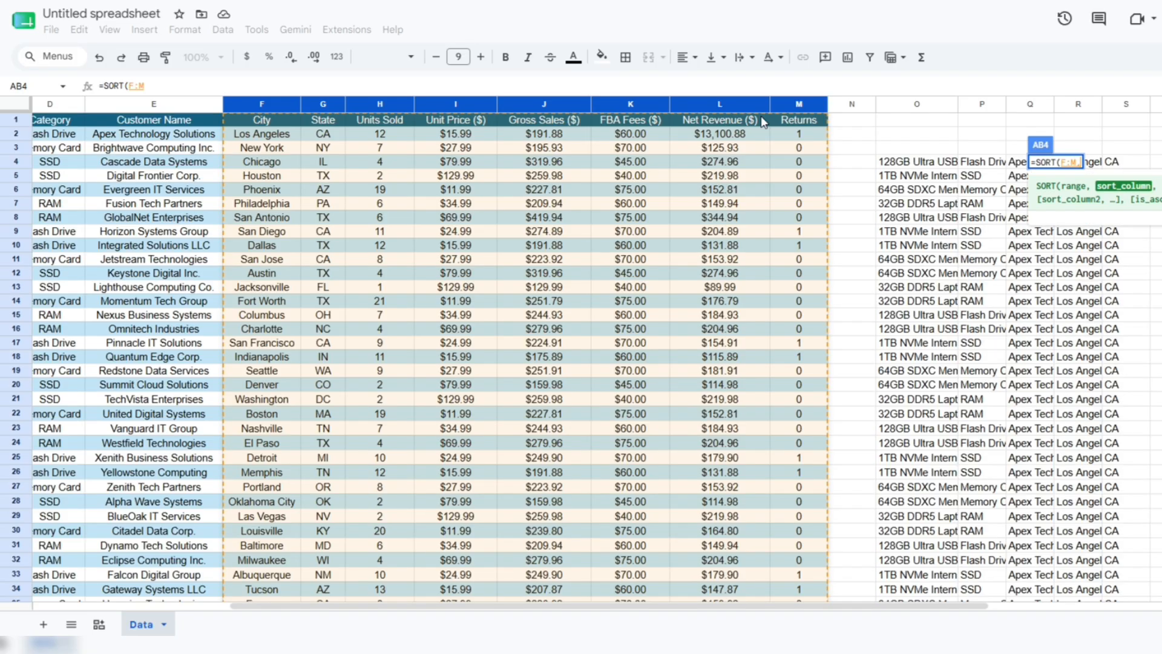
text(1,)
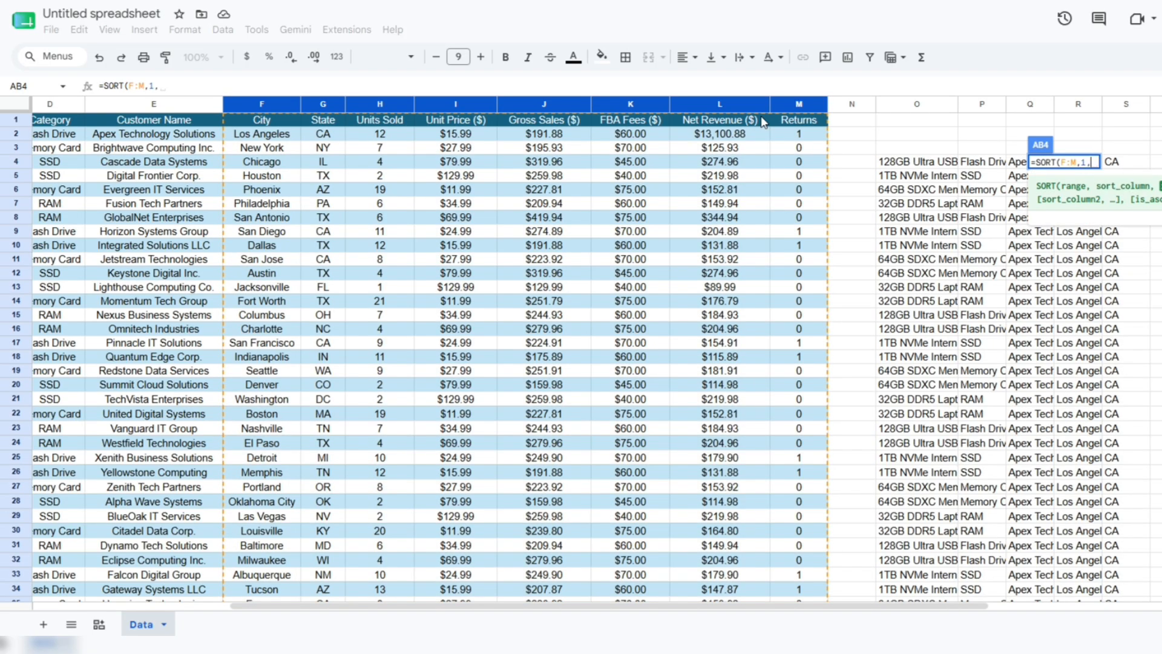
text(TRUE))
key(Return)
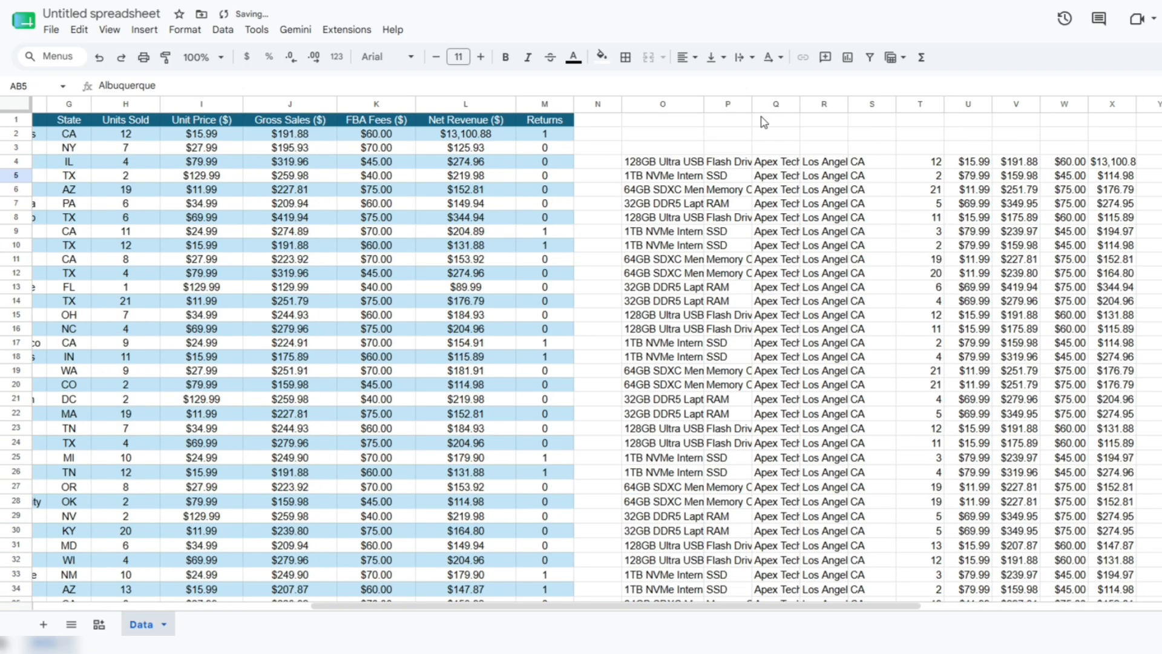
- Examine the sorted output from column AB through AL and return to the start of the data
key(Right)
key(Right)
key(Right)
key(Right)
key(Right)
key(Right)
key(Right)
key(Right)
key(Right)
key(Right)
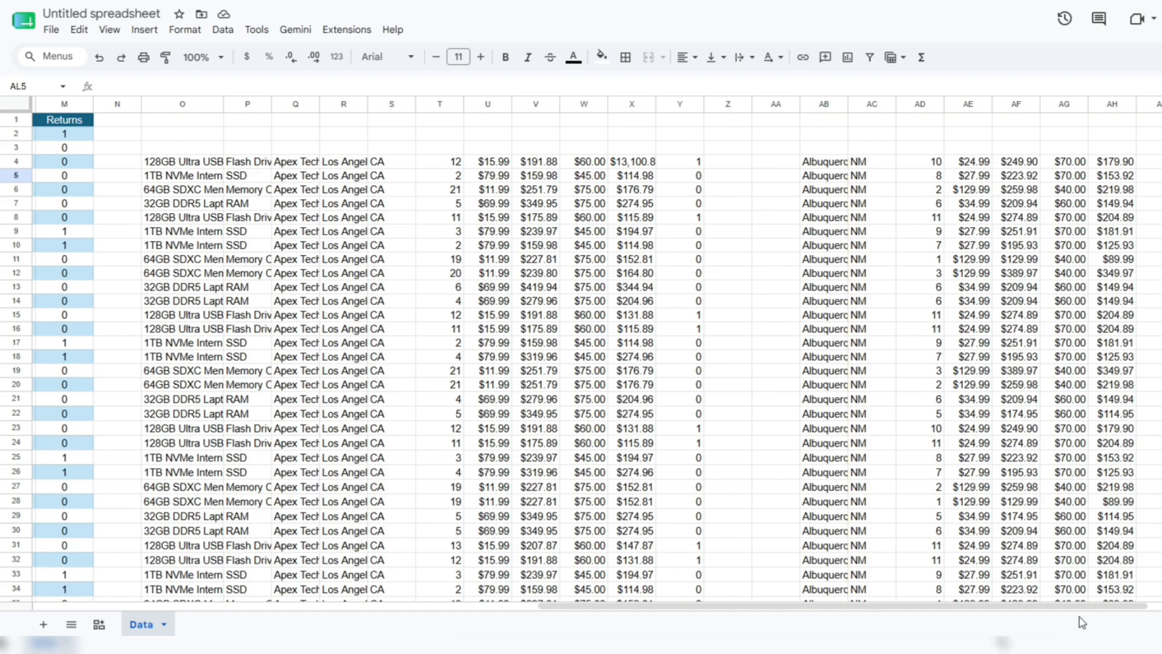
drag(1084, 605, 438, 602)
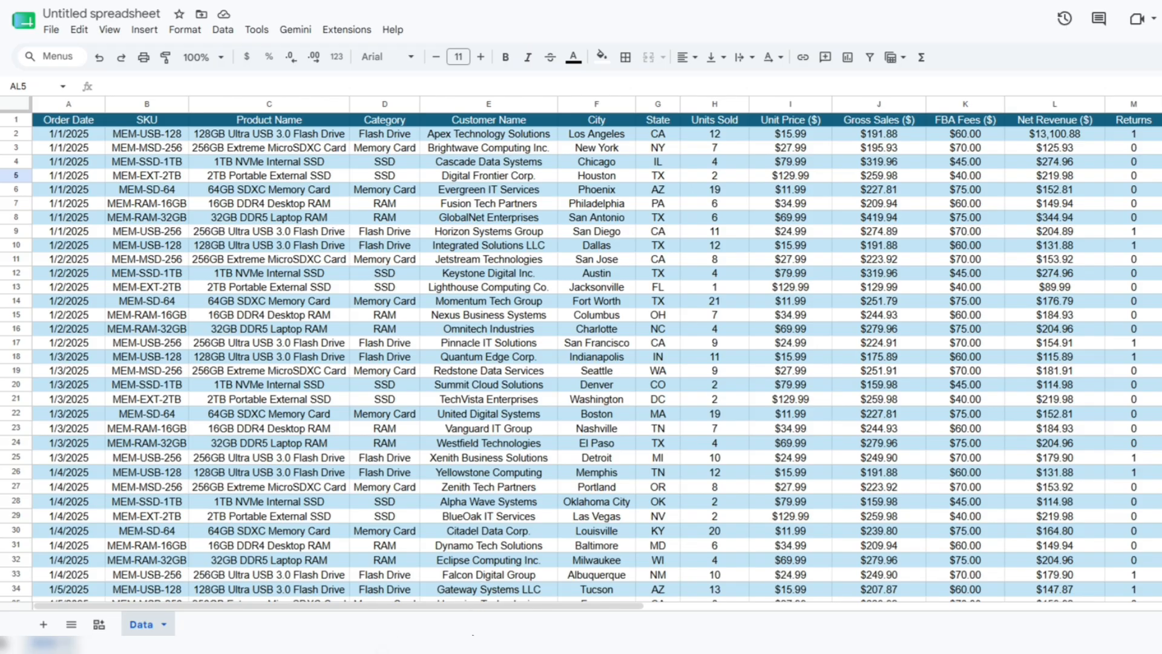
- Switch to the original workbook in Excel and examine the FILTER formula in O4 and the SORTBY formula in AB4
mouse_move(488, 644)
click(412, 590)
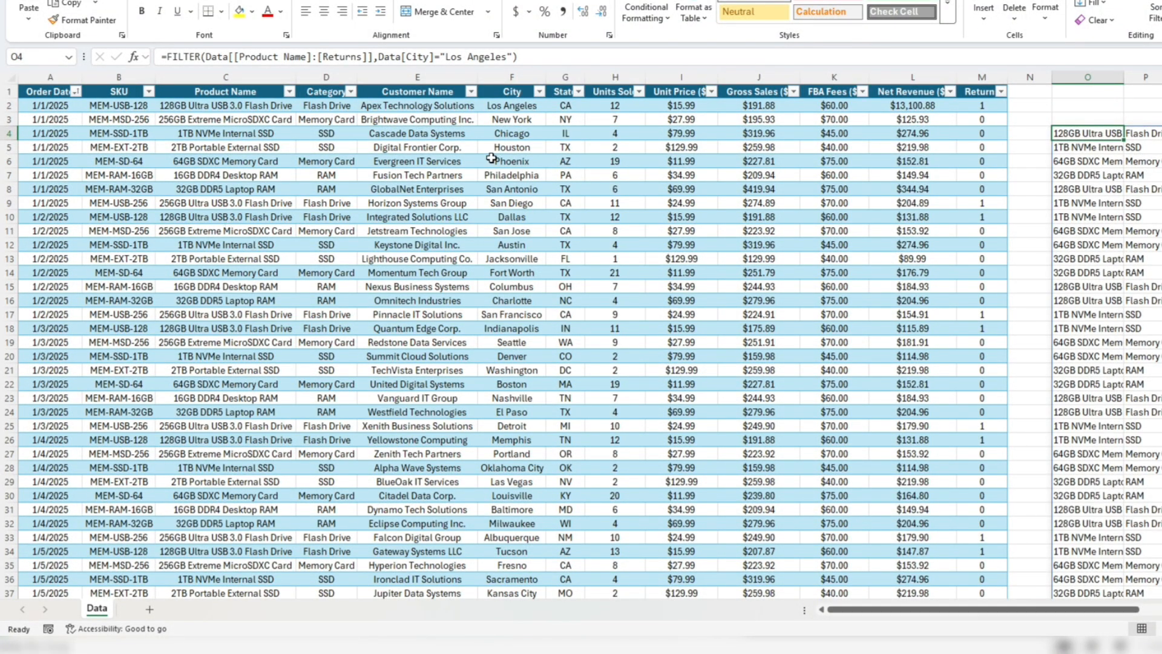
drag(932, 608, 1090, 617)
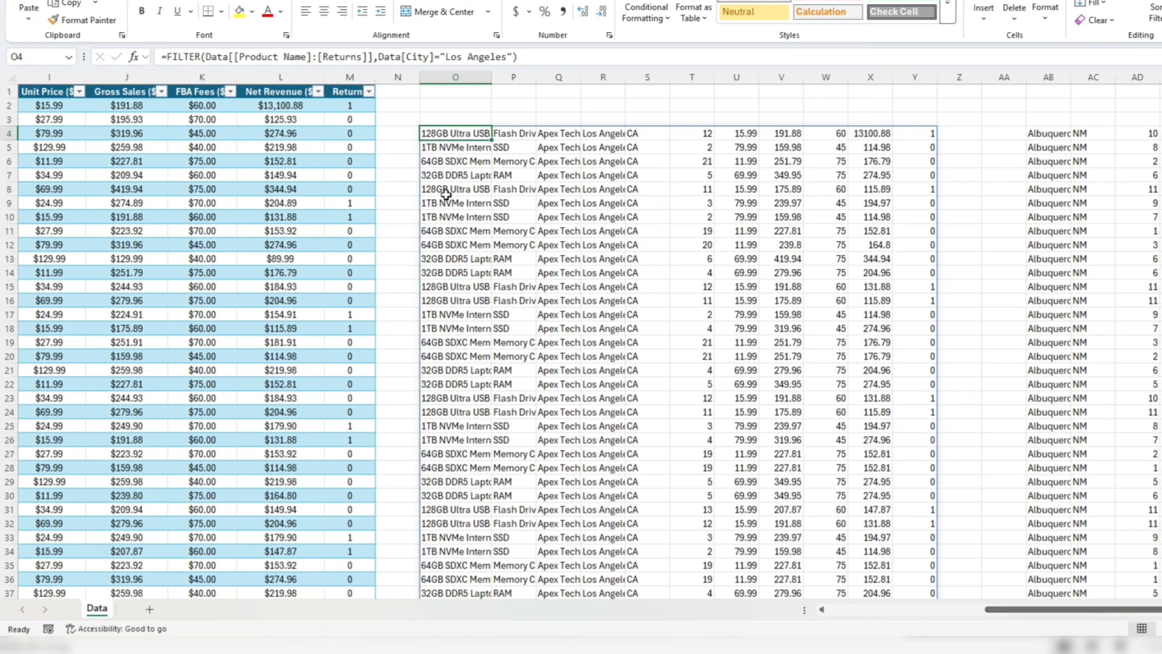
click(1060, 133)
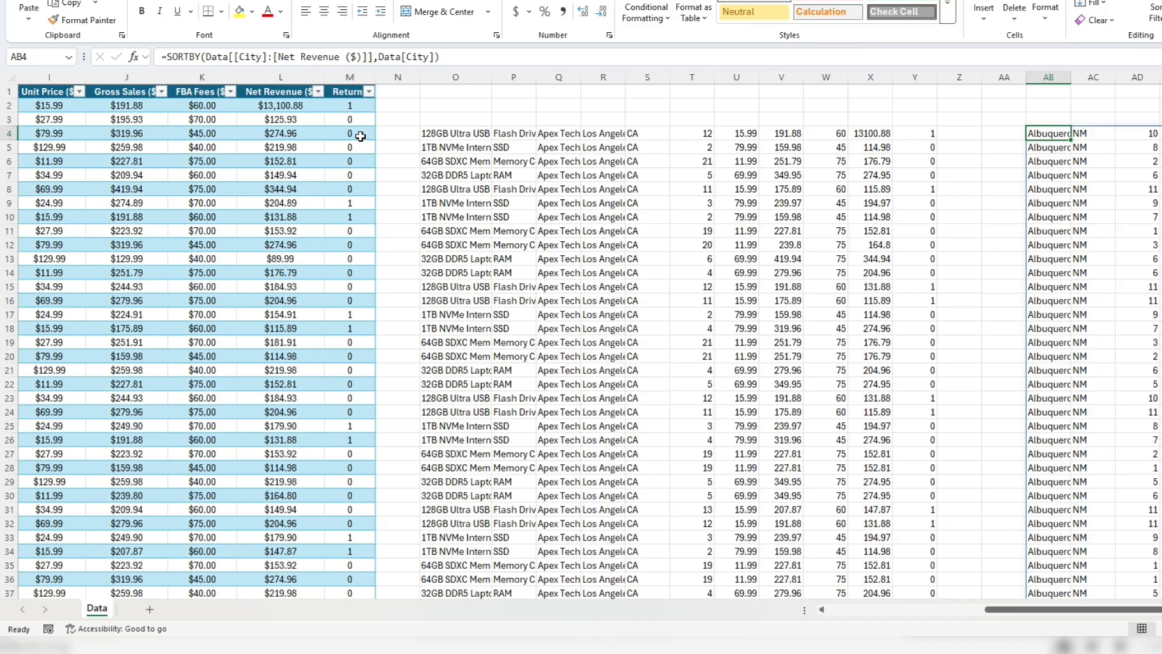